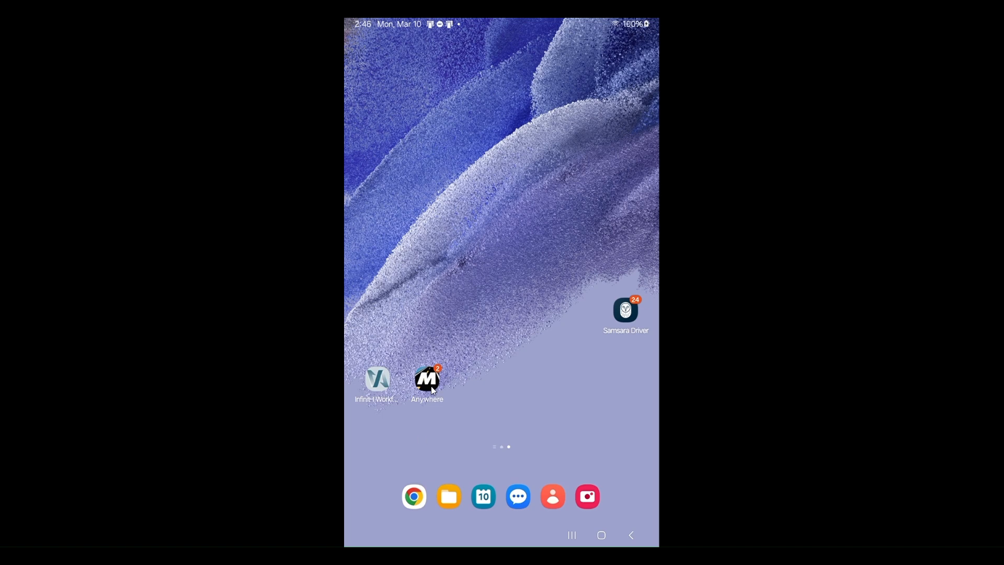
Launch the Anywhere app and enter the driver's username and password on the login screen
click(431, 386)
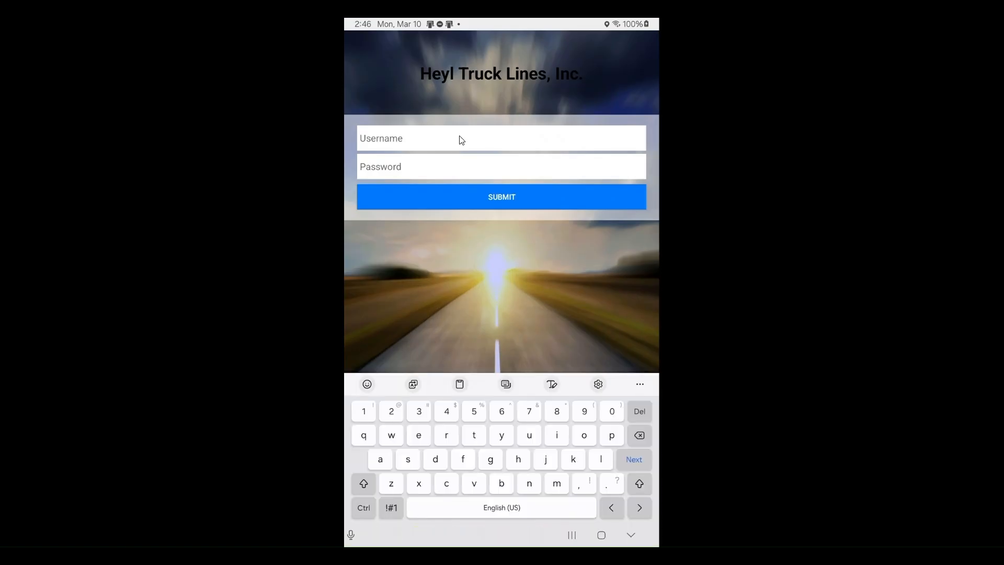
text(DRIV)
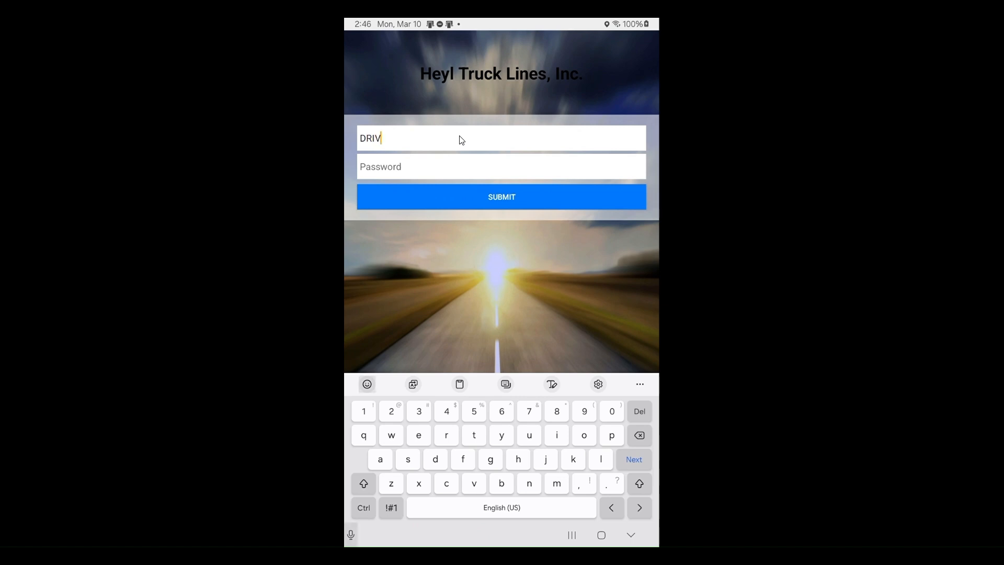
text(ERE)
key(Tab)
text(drivere)
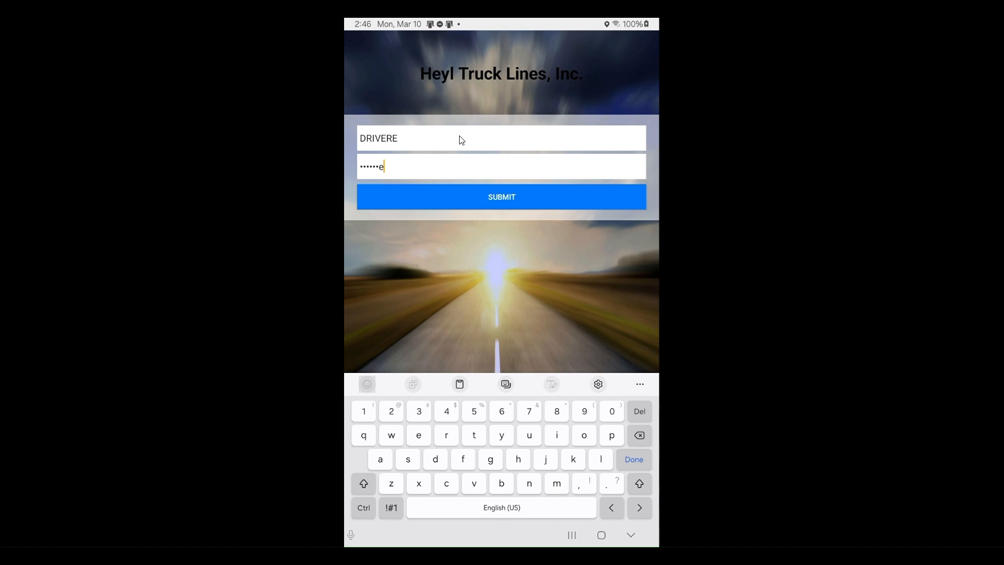
text(123)
Submit the login credentials to reach the Heyl Truck Lines home menu
click(508, 197)
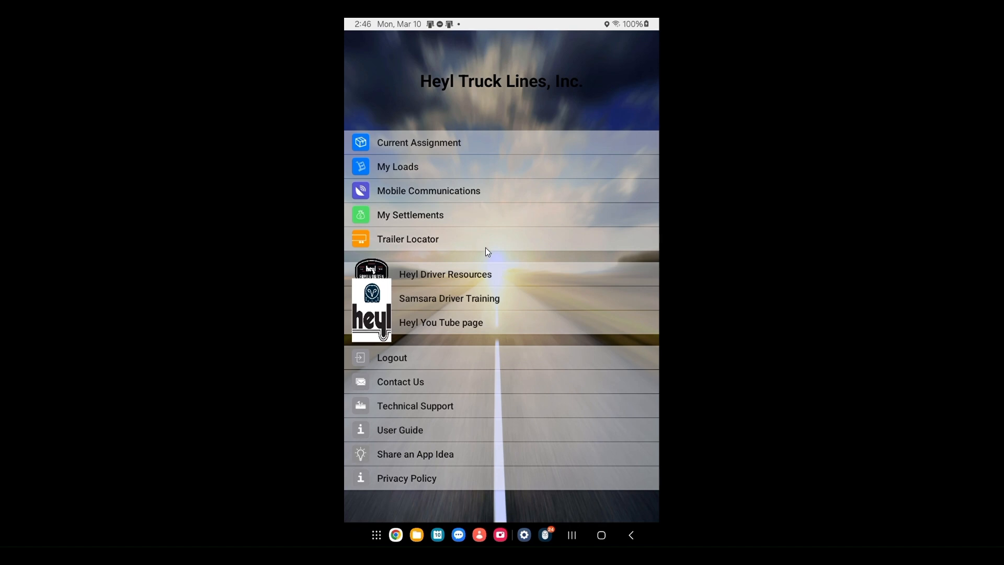
Open the current assignment for load 1902240 and its stop details
click(429, 137)
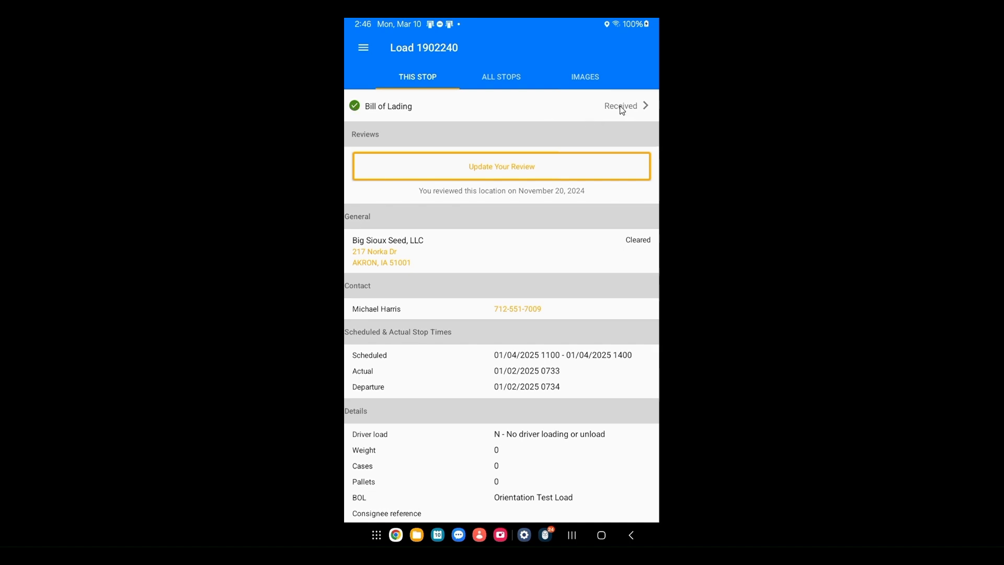
scroll(503, 237, down, 3)
scroll(503, 239, down, 4)
scroll(500, 235, down, 3)
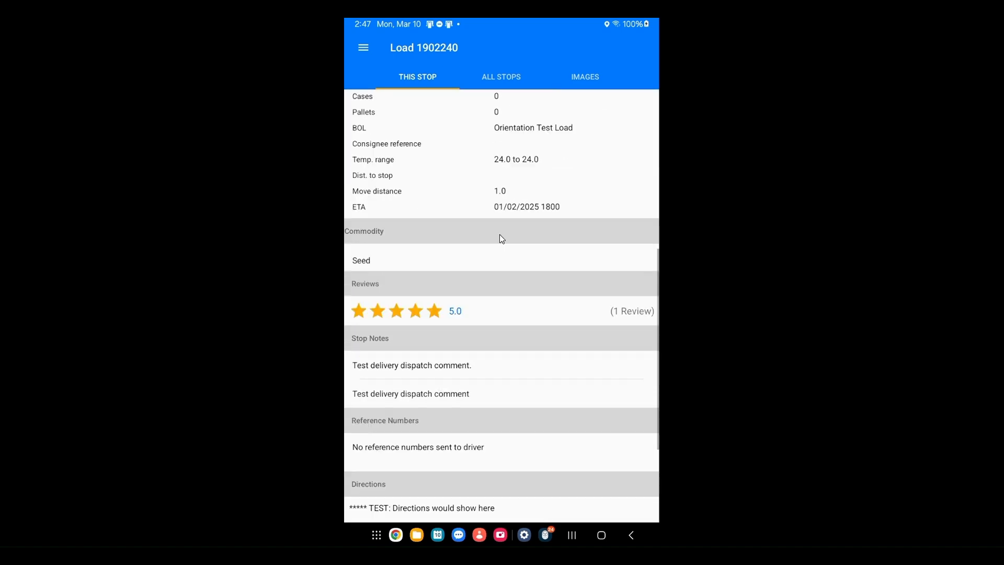
scroll(500, 235, down, 3)
scroll(500, 238, down, 3)
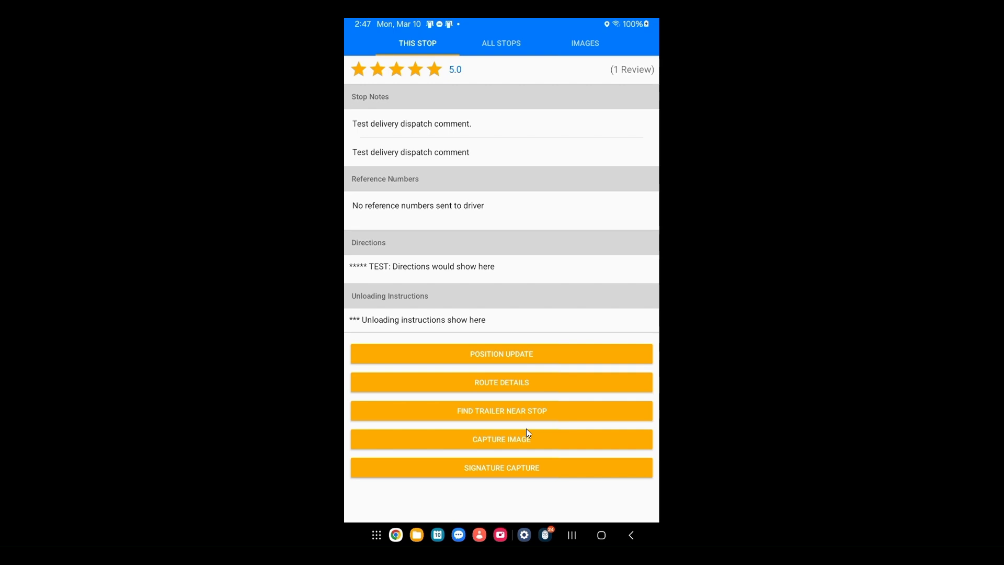
Capture a new image for the stop by scanning the paper bill of lading
click(493, 437)
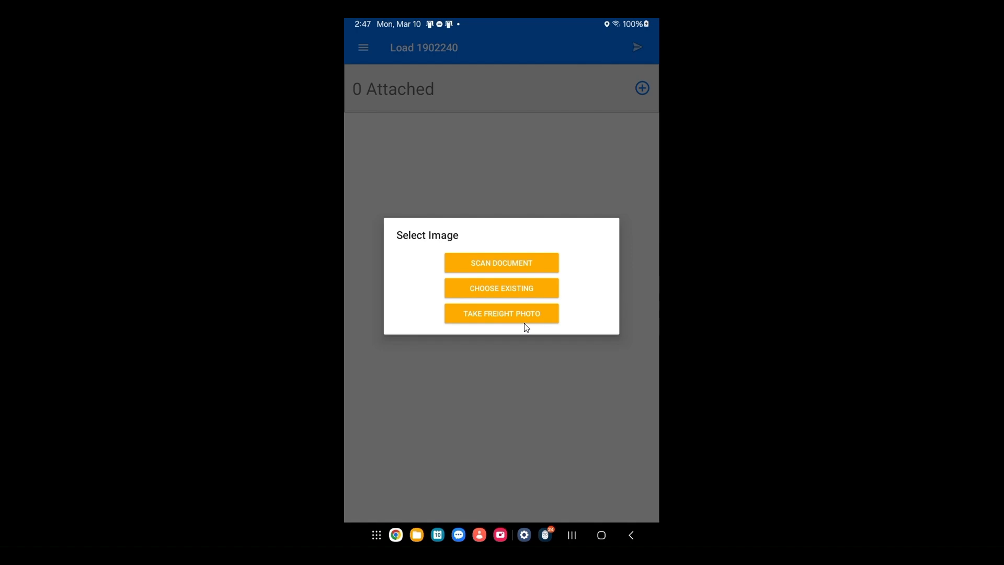
click(505, 264)
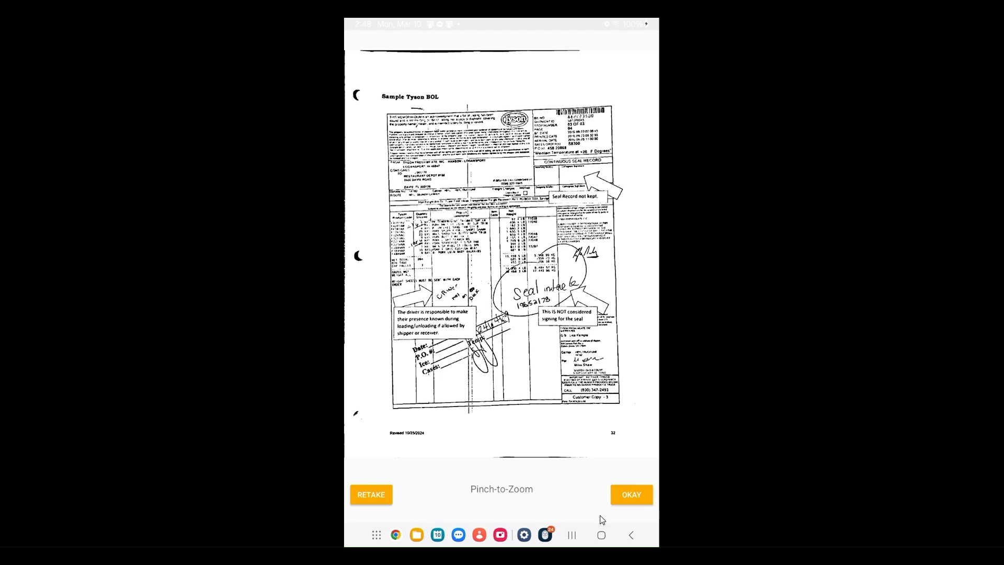
Accept the BOL scan, label it 01-Bill Of Lading, and start adding a second image
click(635, 498)
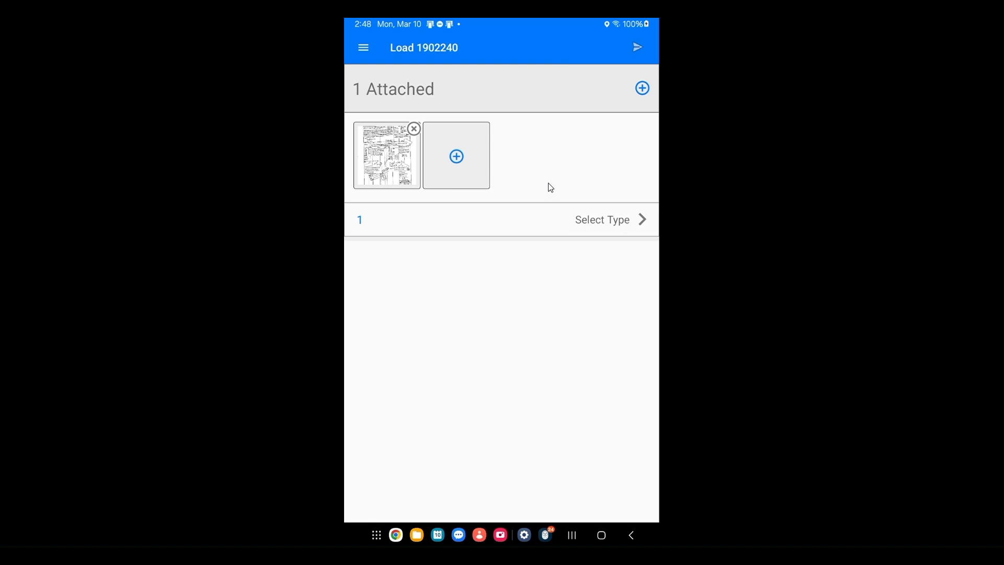
click(608, 226)
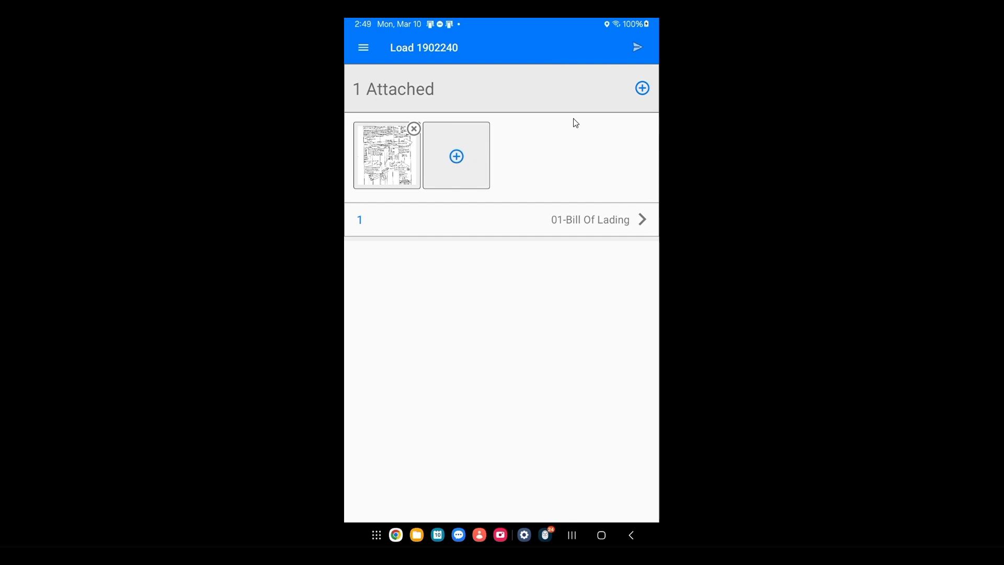
click(642, 89)
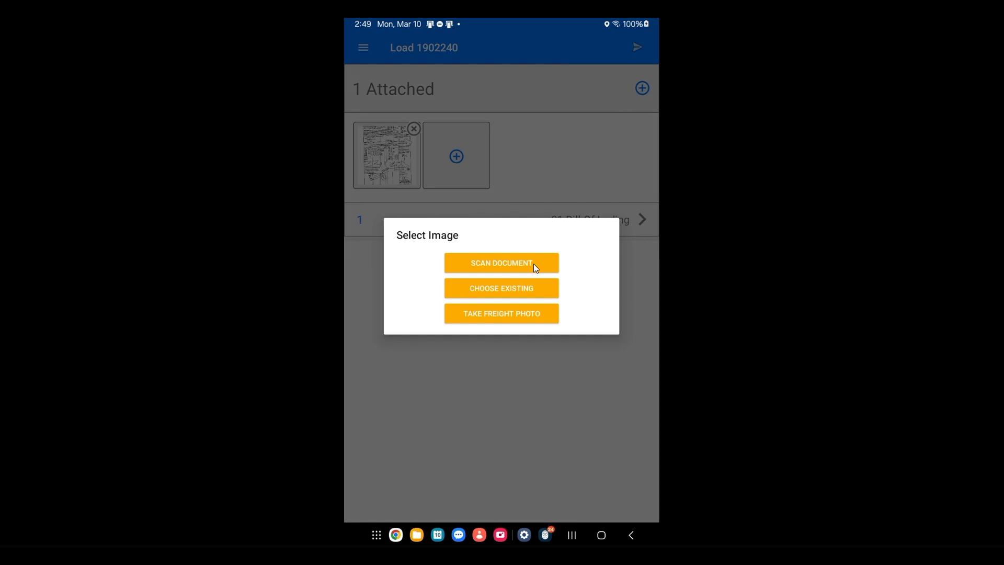
Scan the continuous seal record page and accept it as the second attachment
click(493, 263)
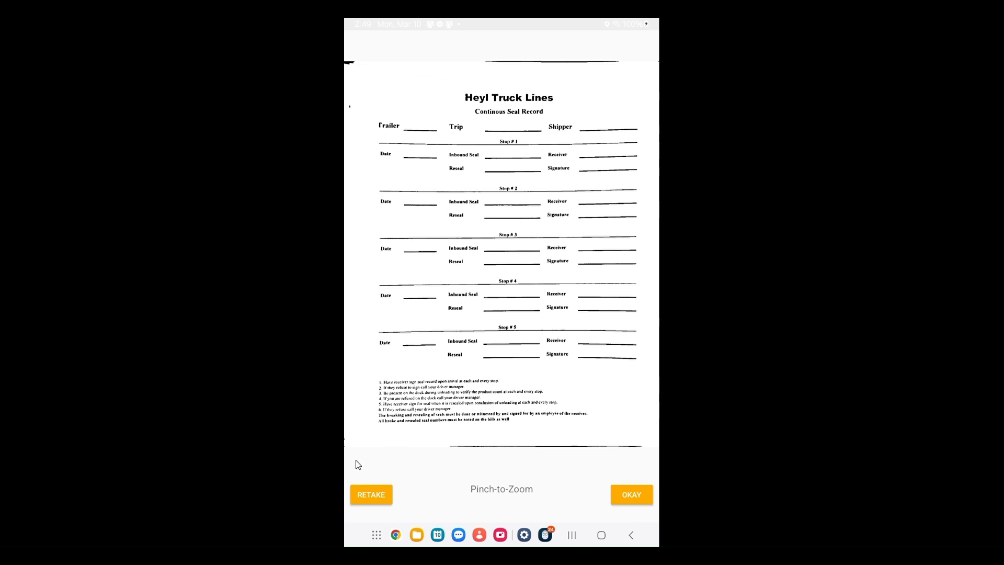
click(627, 496)
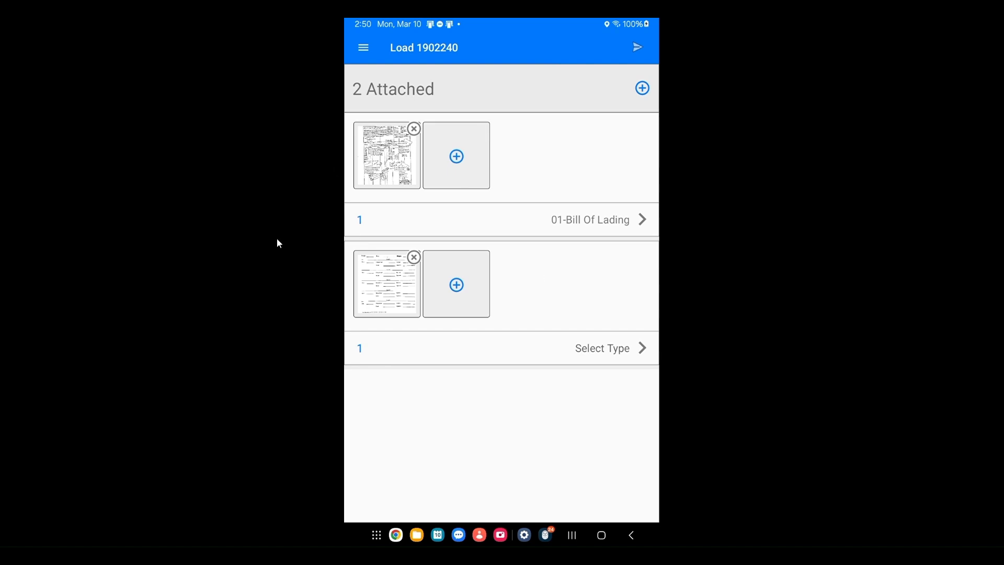
Set the second attachment's document type to 26-Seal Record
click(614, 355)
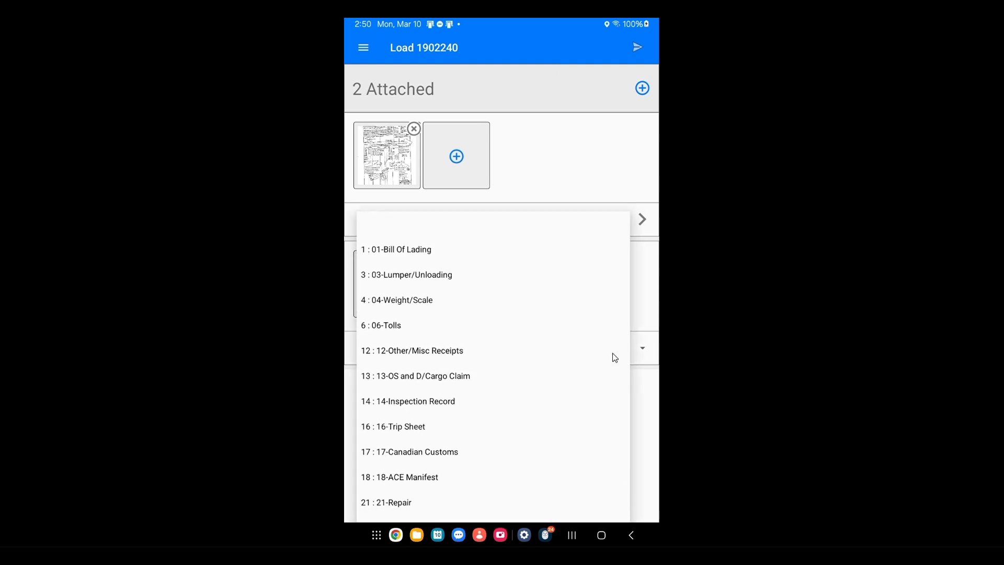
scroll(459, 399, down, 2)
scroll(449, 392, down, 1)
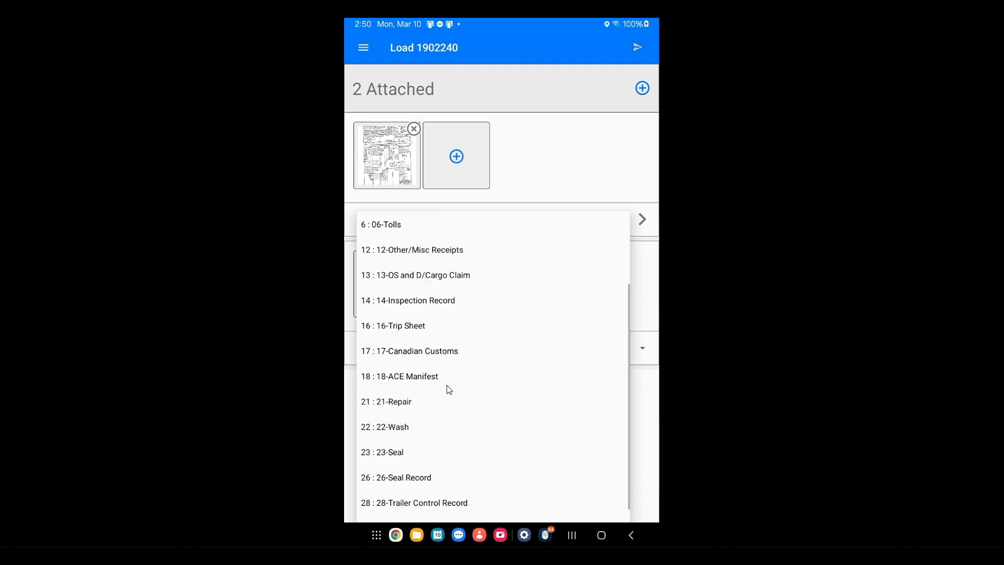
click(415, 477)
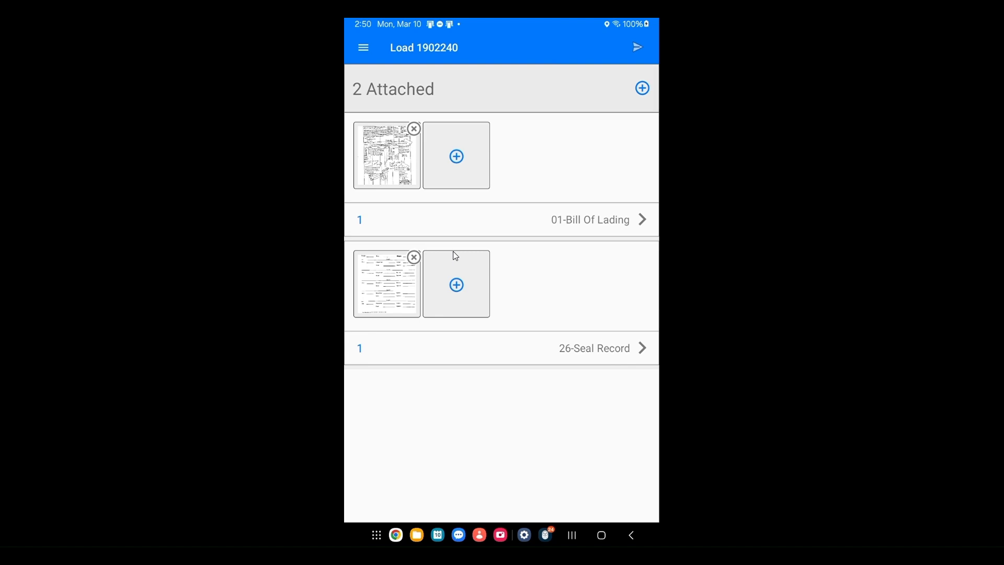
Add a third image by scanning the Heyl trip sheet and accepting it
click(643, 89)
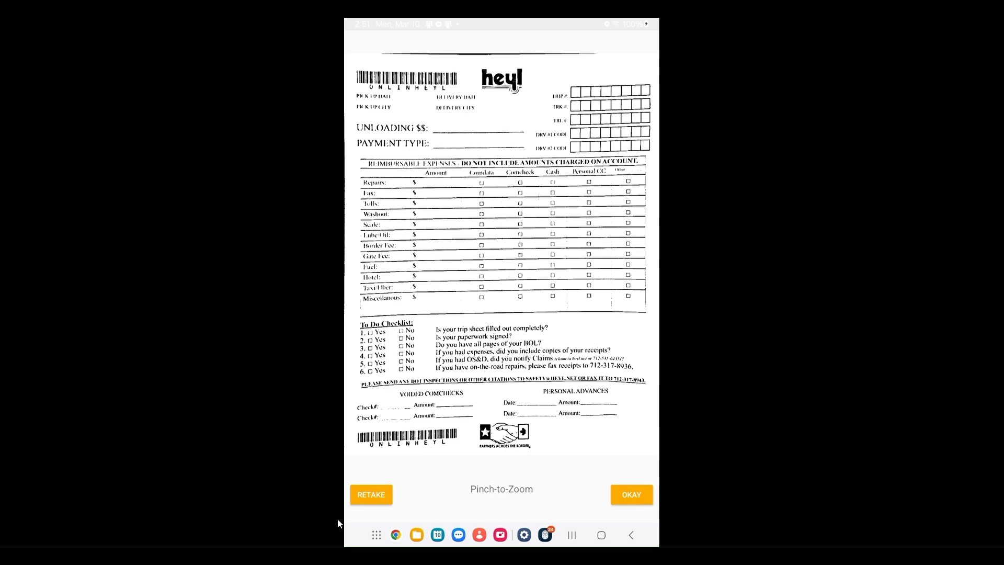
click(637, 495)
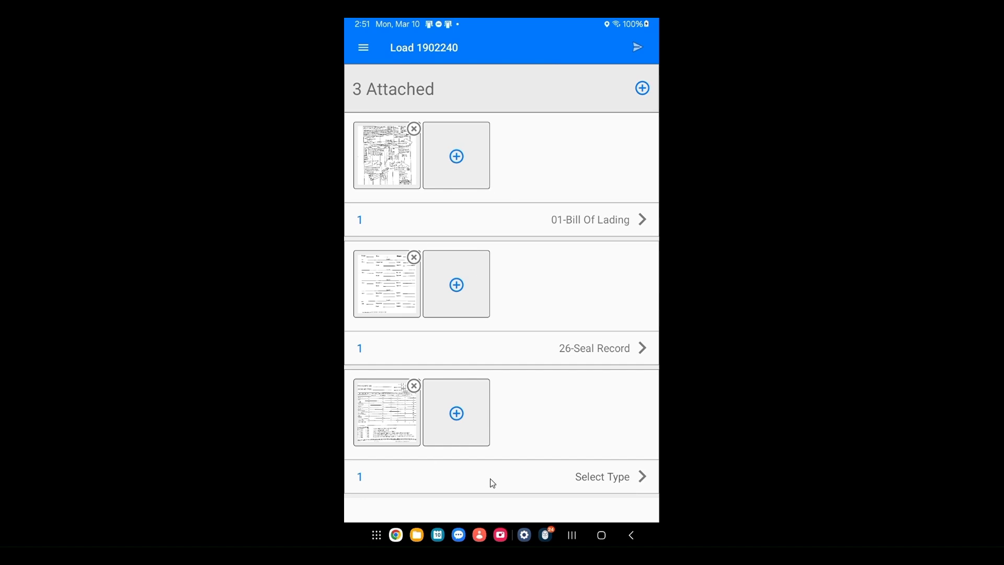
Set the third attachment's document type to 16-Trip Sheet
click(605, 481)
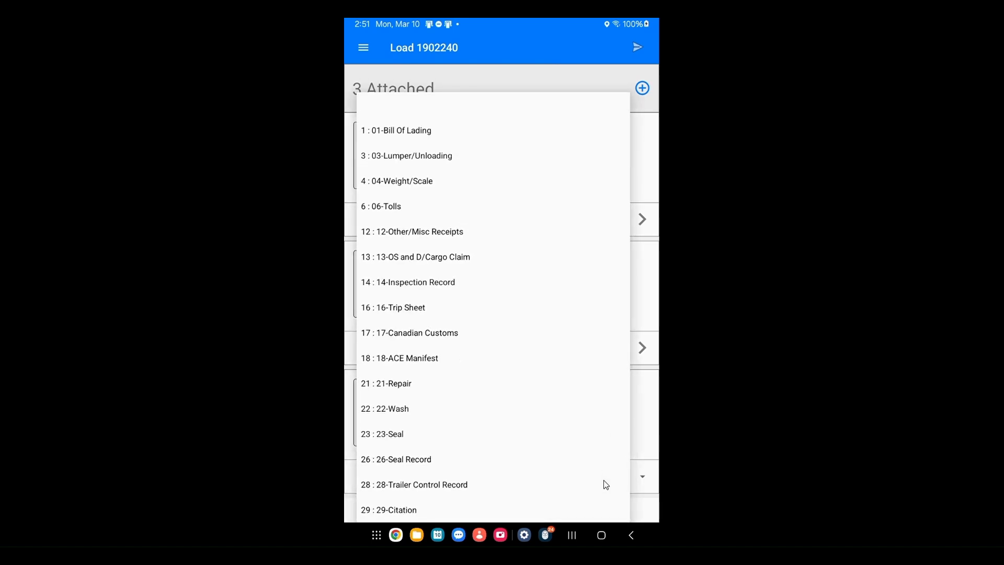
click(407, 307)
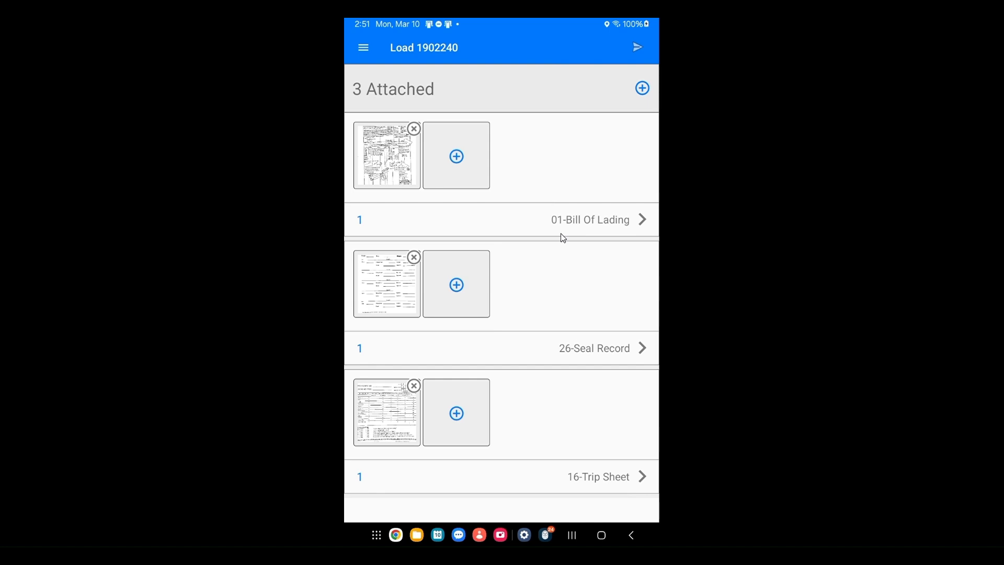
Send all three labelled documents for load 1902240 and receive the success confirmation
click(636, 45)
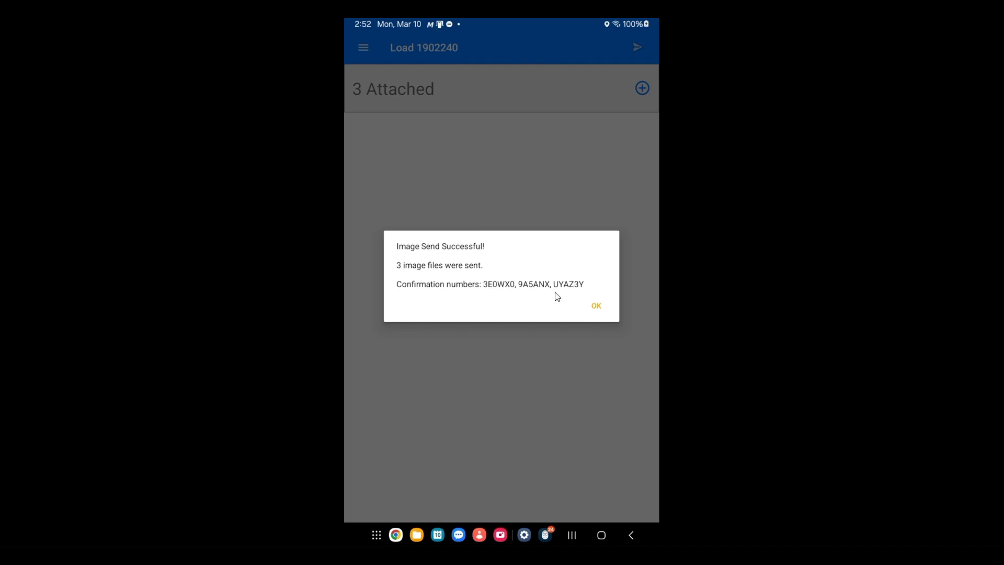
Acknowledge the successful send and return to load 1902240 stop details showing the BOL Received
click(599, 307)
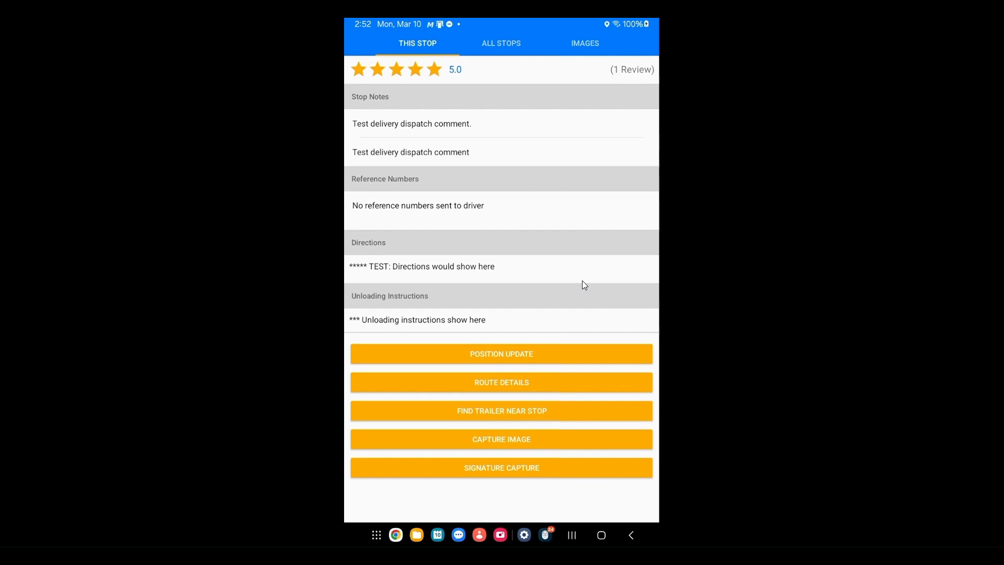
scroll(539, 211, up, 10)
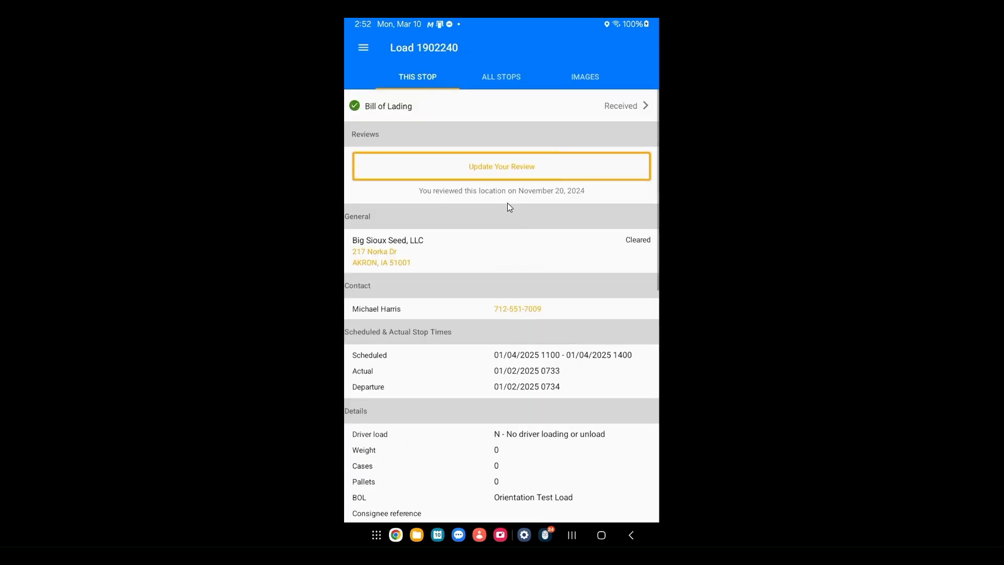